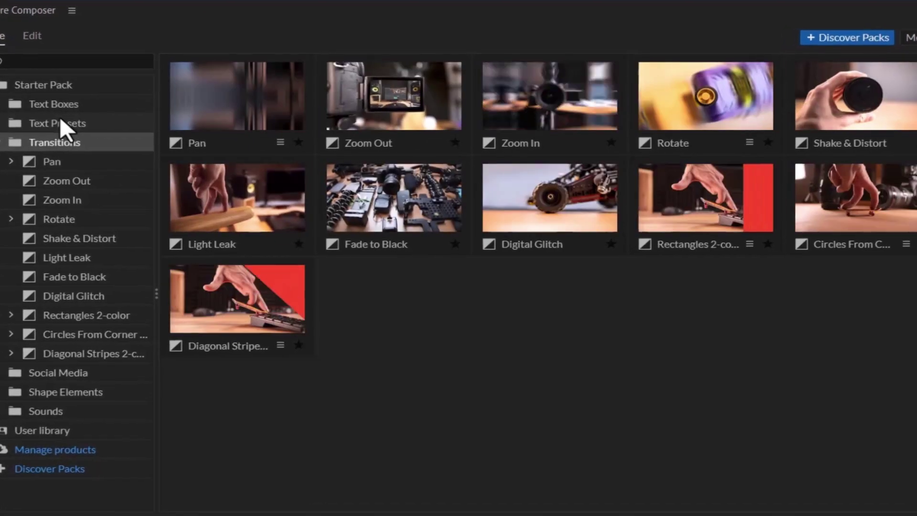
Browse the Starter Pack's Text Presets and Text Boxes, then show its Social Media templates.
click(65, 123)
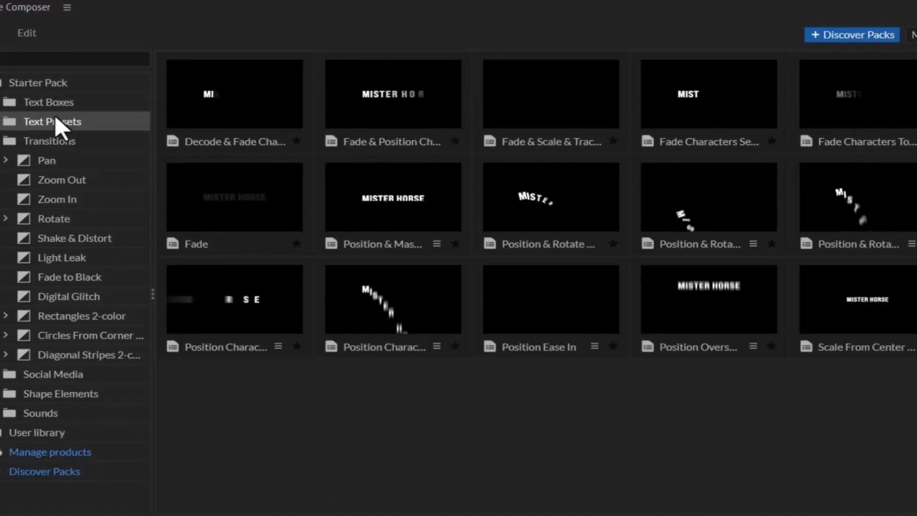
click(27, 91)
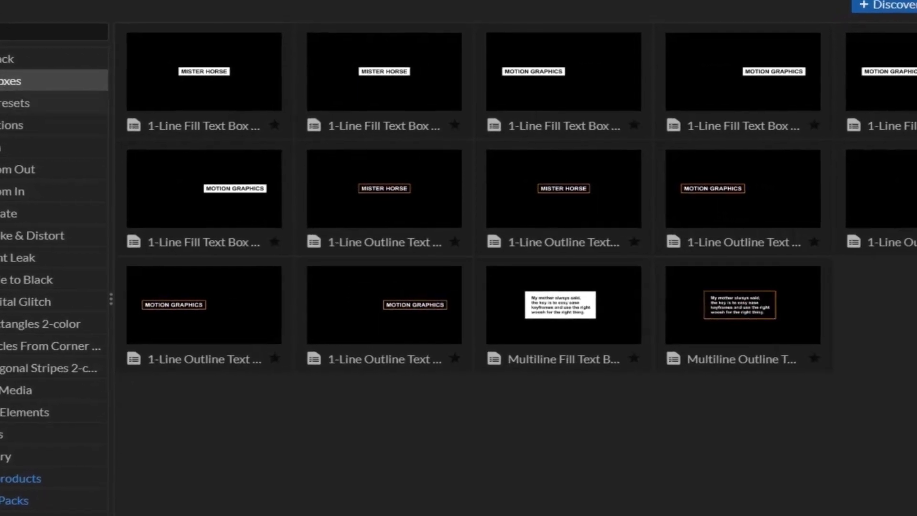
click(9, 127)
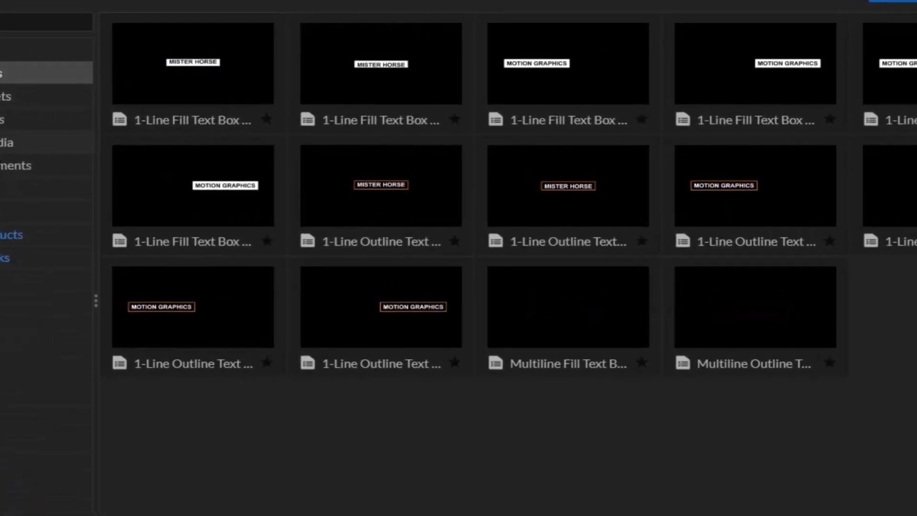
click(6, 144)
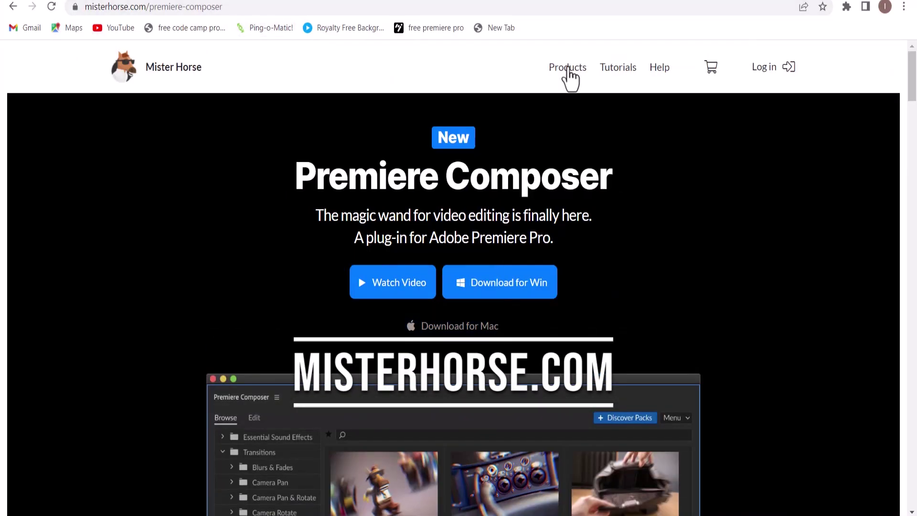
Go to Products for Premiere Pro on misterhorse.com and open the Premiere Composer page.
mouse_move(568, 71)
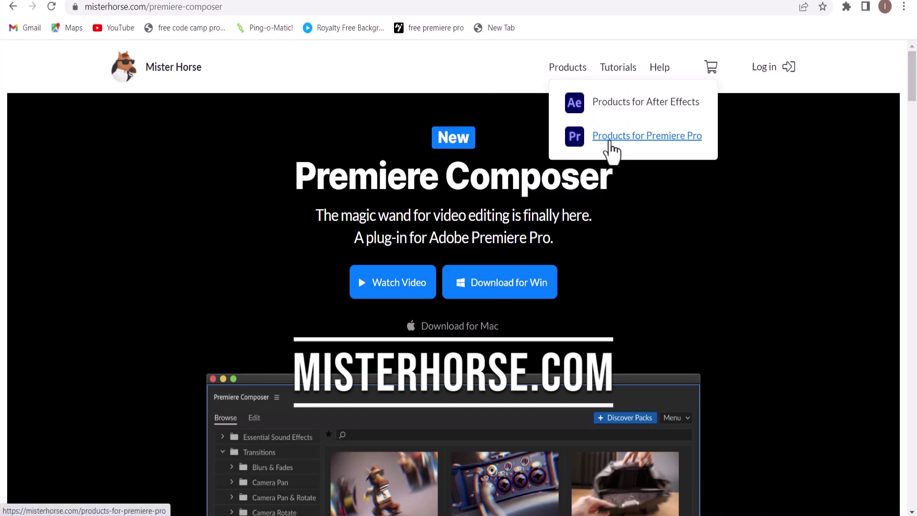
click(611, 149)
drag(913, 79, 914, 112)
click(471, 211)
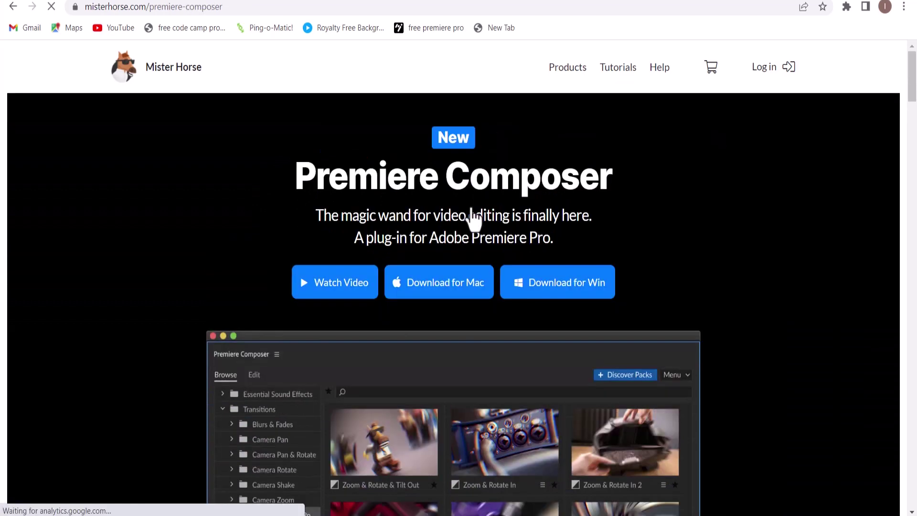
Download the Windows installer and show it in the Downloads folder.
click(509, 290)
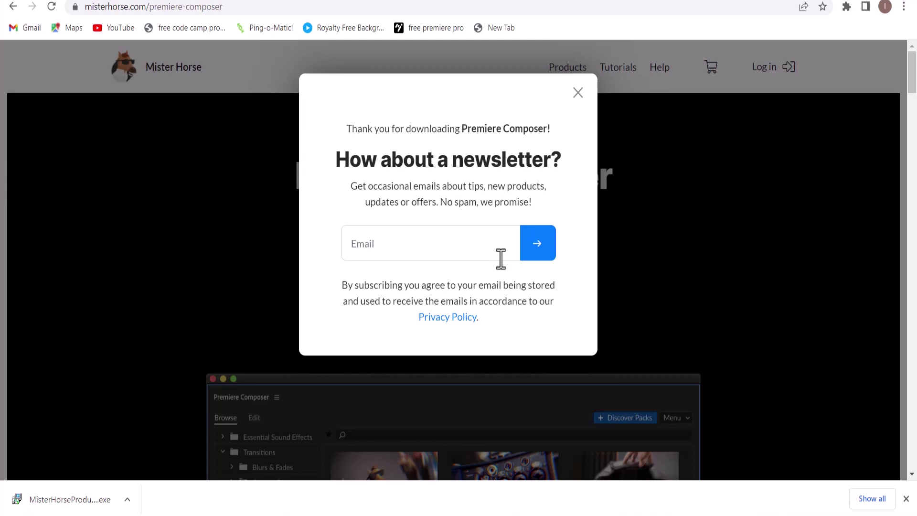
click(127, 499)
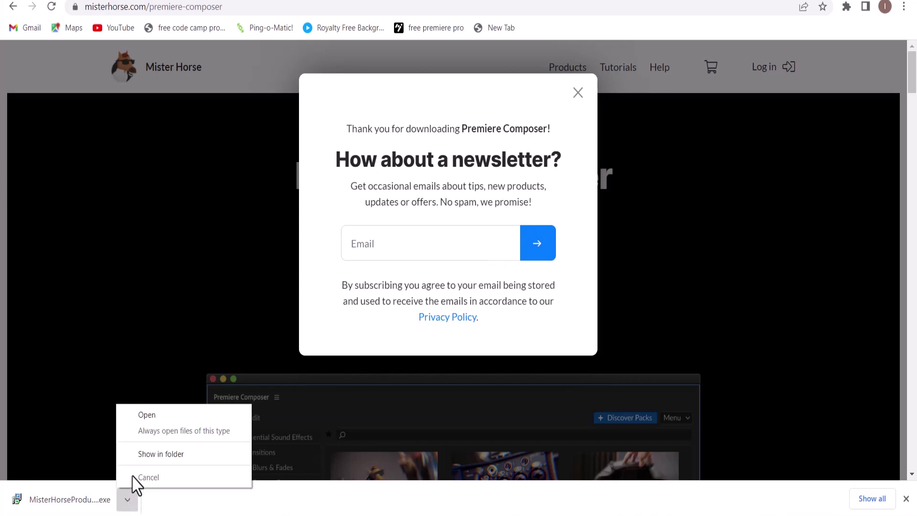
click(143, 455)
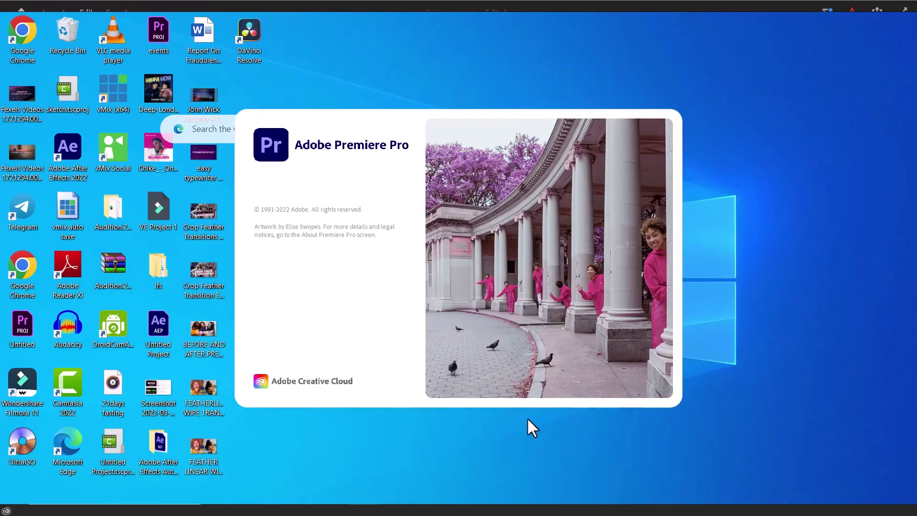
Open the Premiere Composer panel from Window > Extensions.
mouse_move(364, 510)
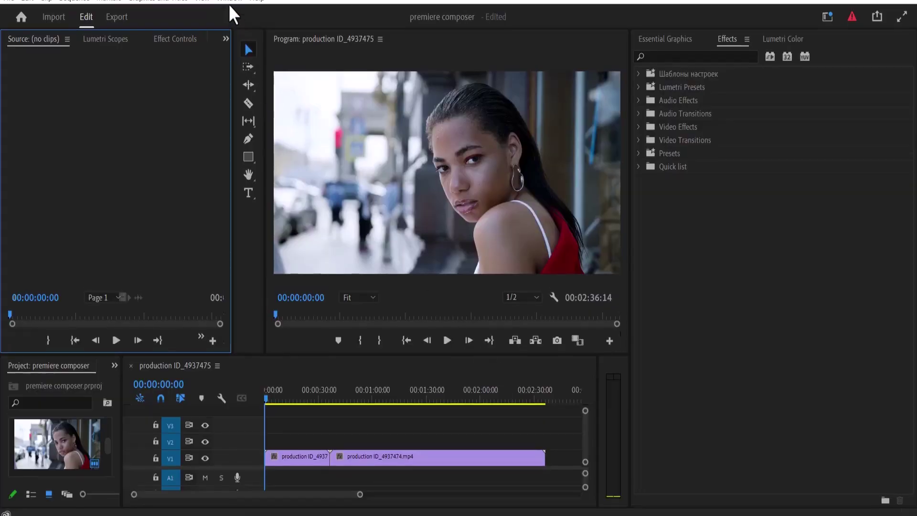
click(229, 15)
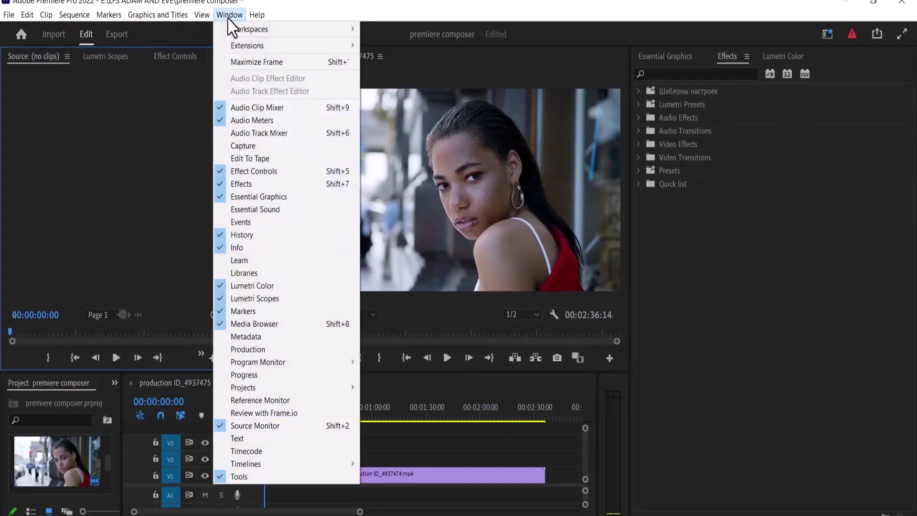
mouse_move(246, 46)
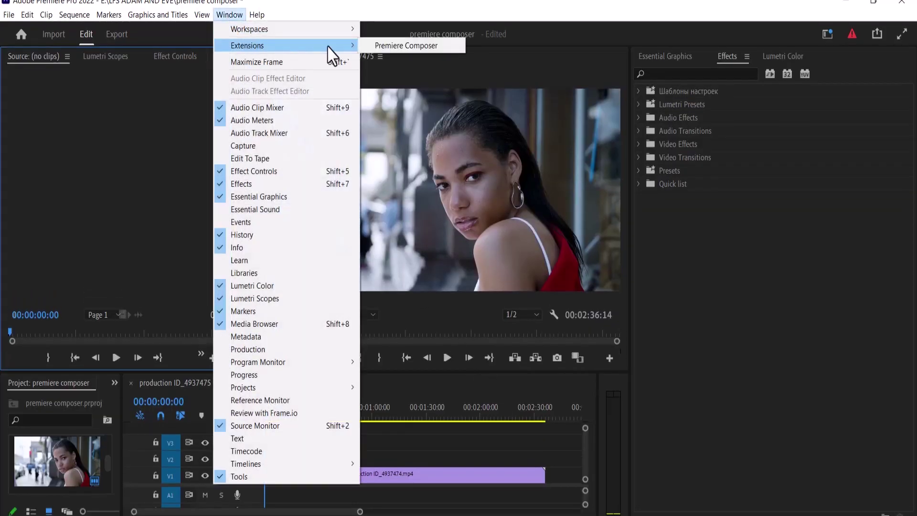
click(378, 44)
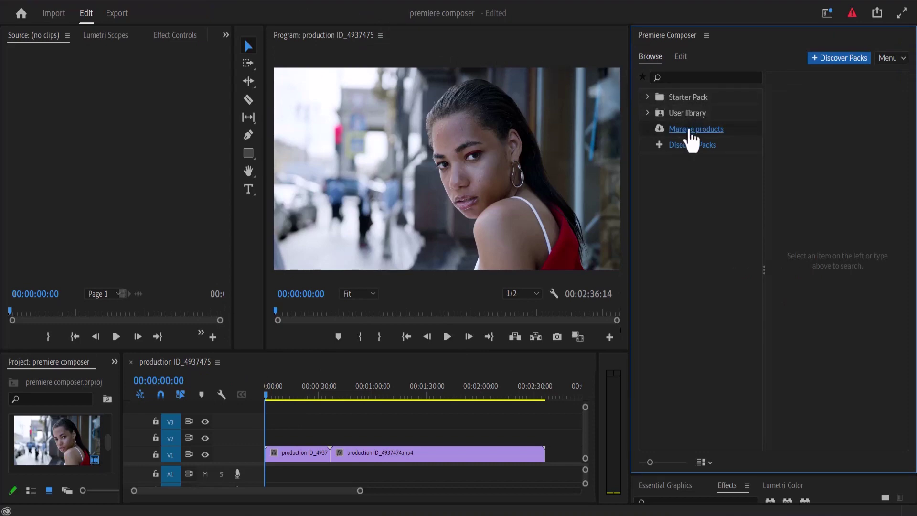
Expand User library, Starter Pack and Text Boxes in Premiere Composer.
click(646, 113)
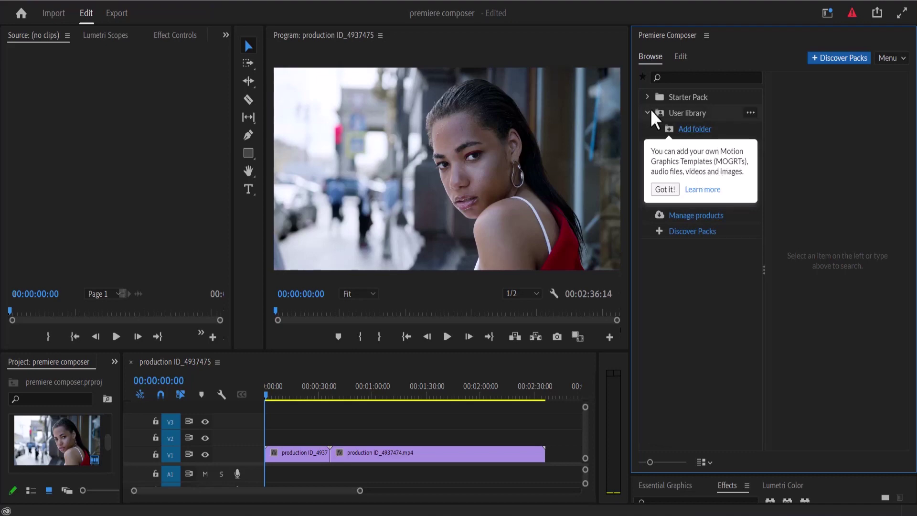
click(647, 98)
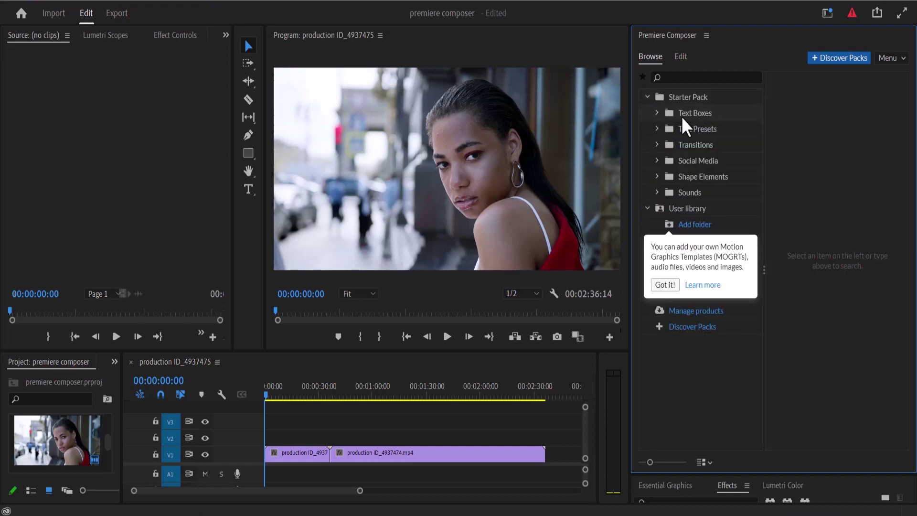
click(657, 114)
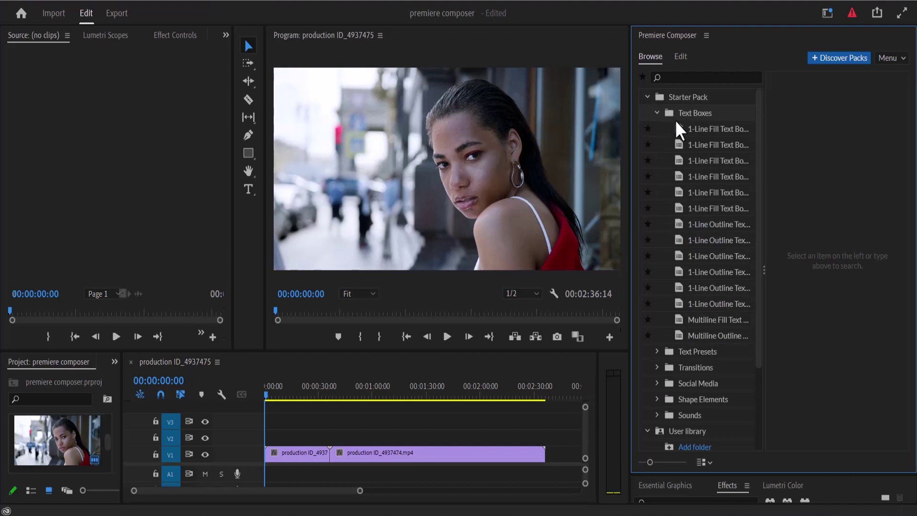
Preview the 1-Line Fill Text Box variations, ending on 2 - Right.
click(687, 129)
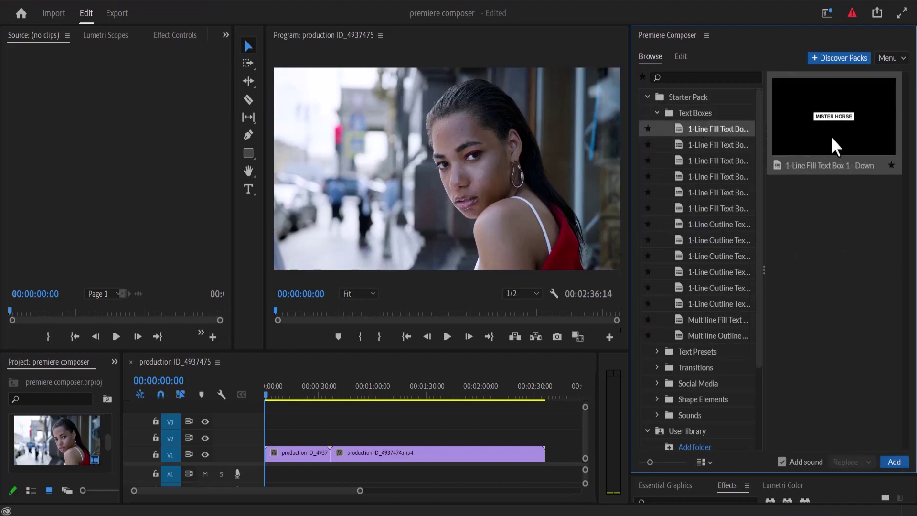
click(723, 144)
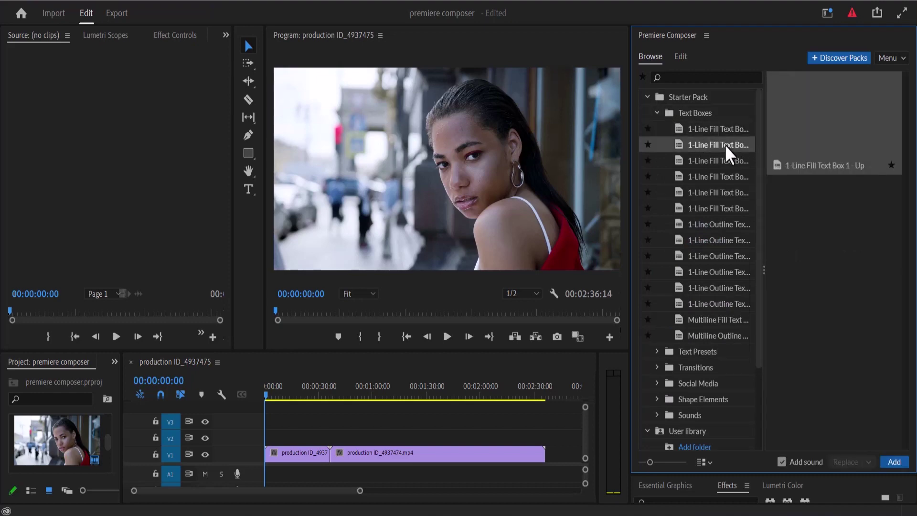
click(720, 160)
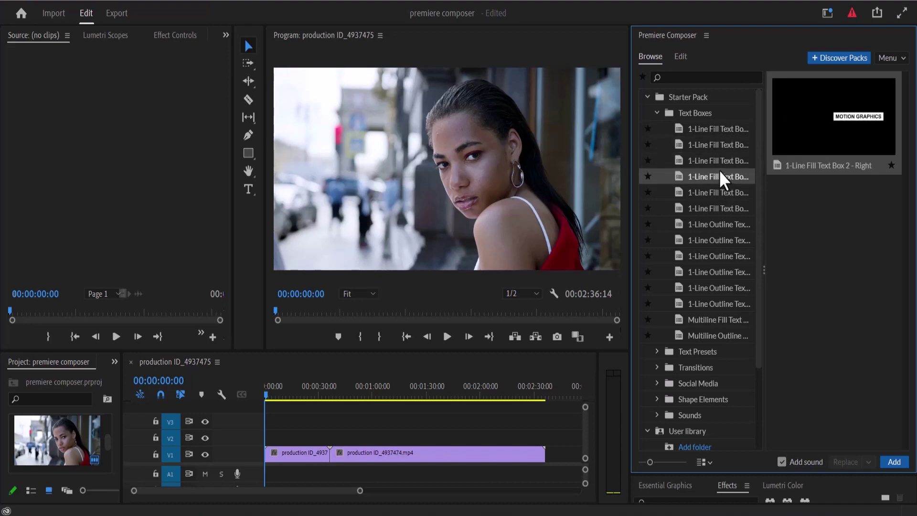
Place the 1-Line Fill Text Box 2 - Left MOTION GRAPHICS title on V2 at sequence start and play it.
drag(794, 131, 305, 420)
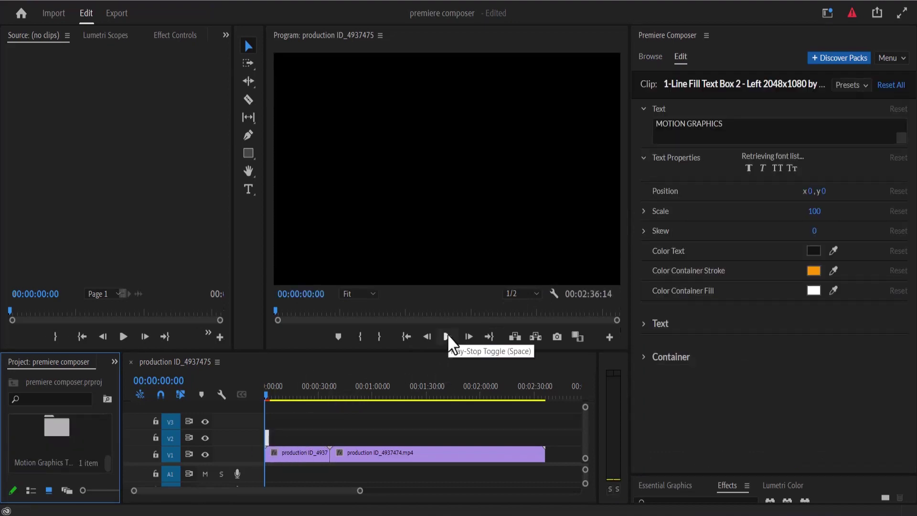
click(448, 335)
click(448, 335)
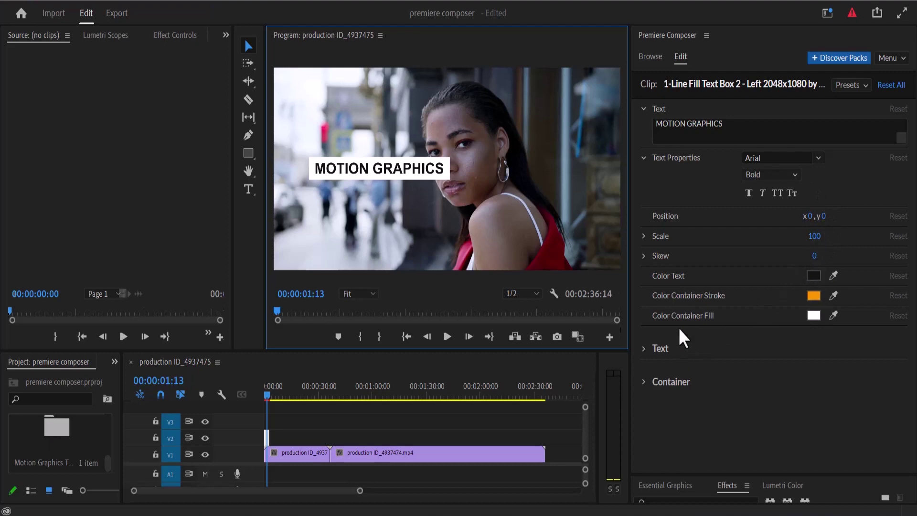
click(650, 58)
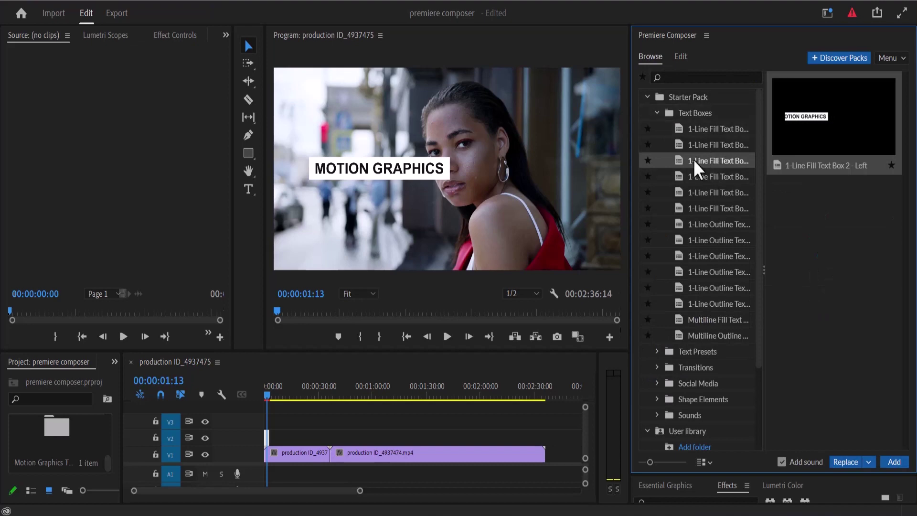
Preview the Fade & Position Characters, Fade Characters Separately and Fade text presets, then collapse Text Presets.
click(657, 113)
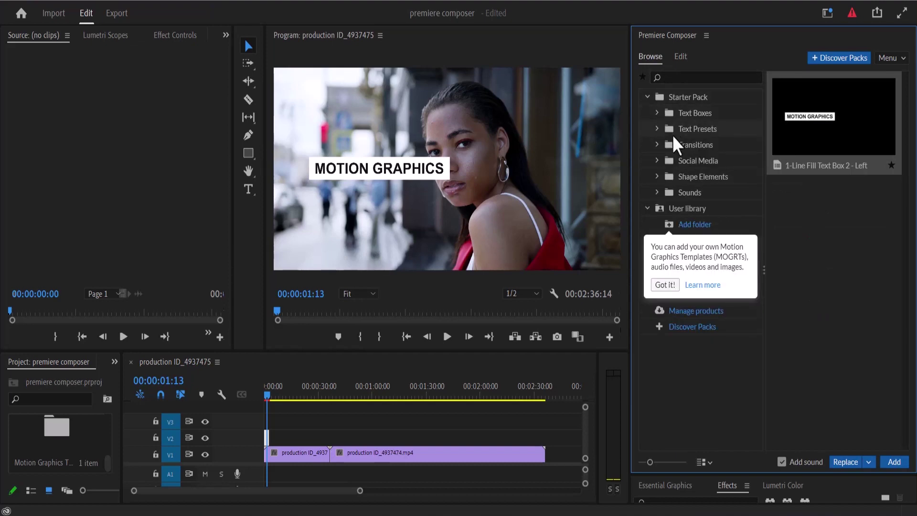
click(657, 128)
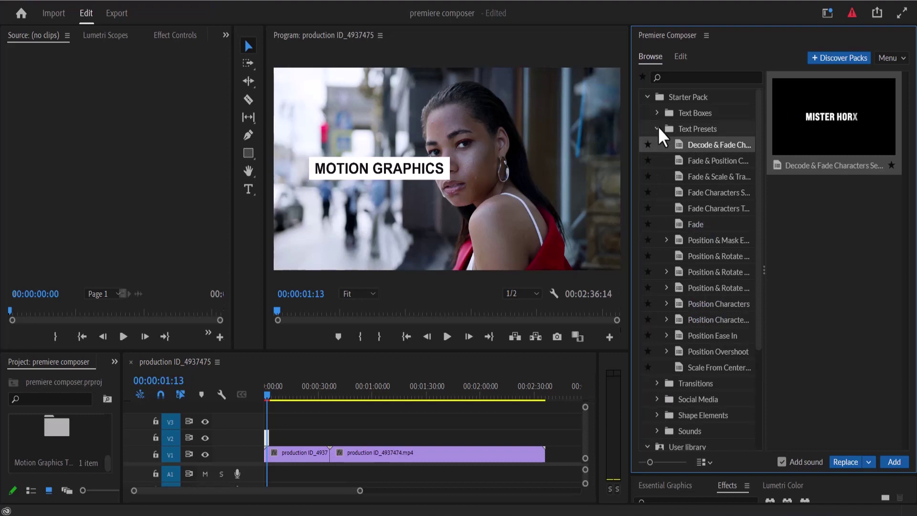
click(695, 160)
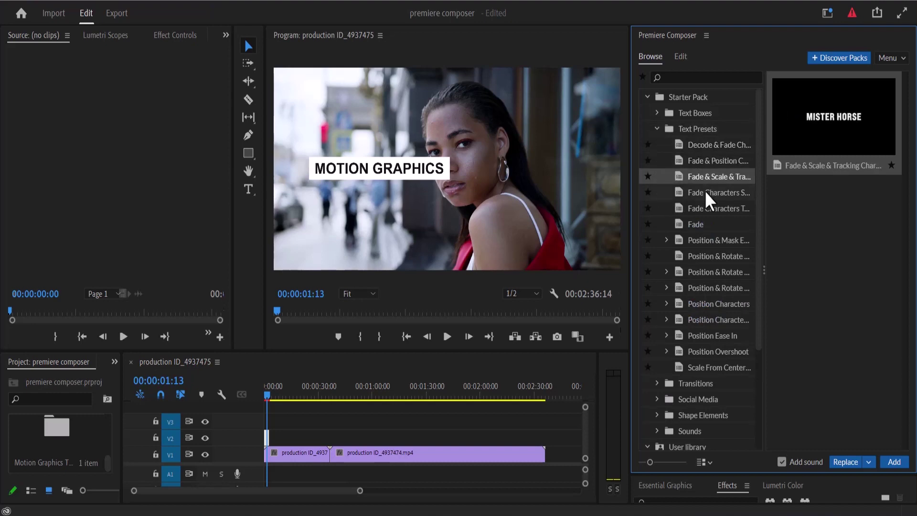
click(706, 192)
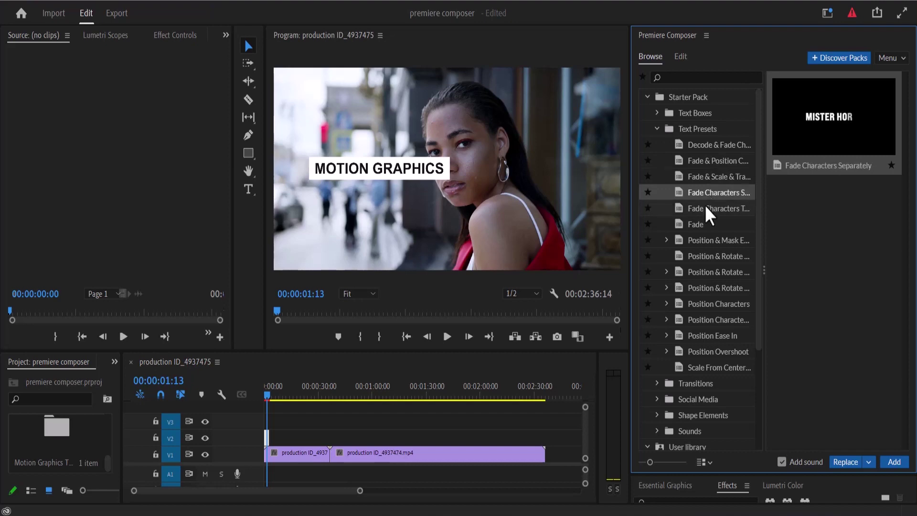
click(706, 207)
click(704, 222)
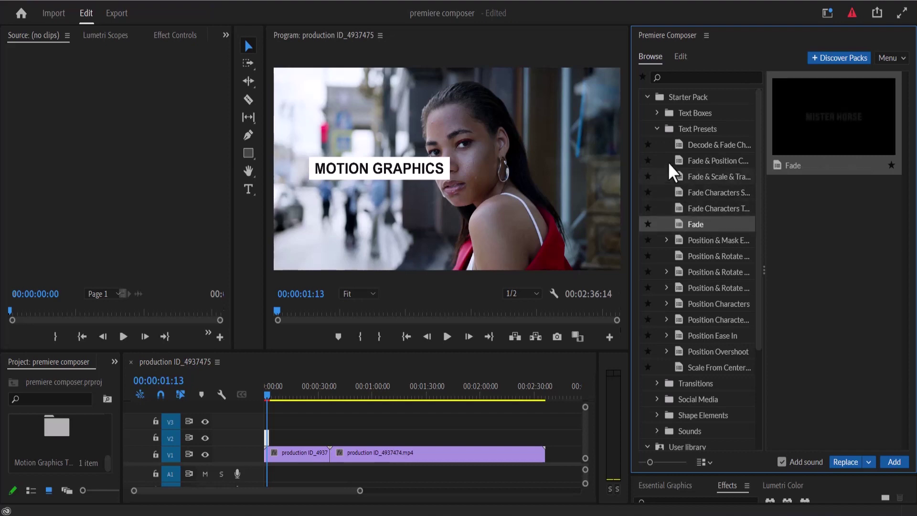
click(656, 128)
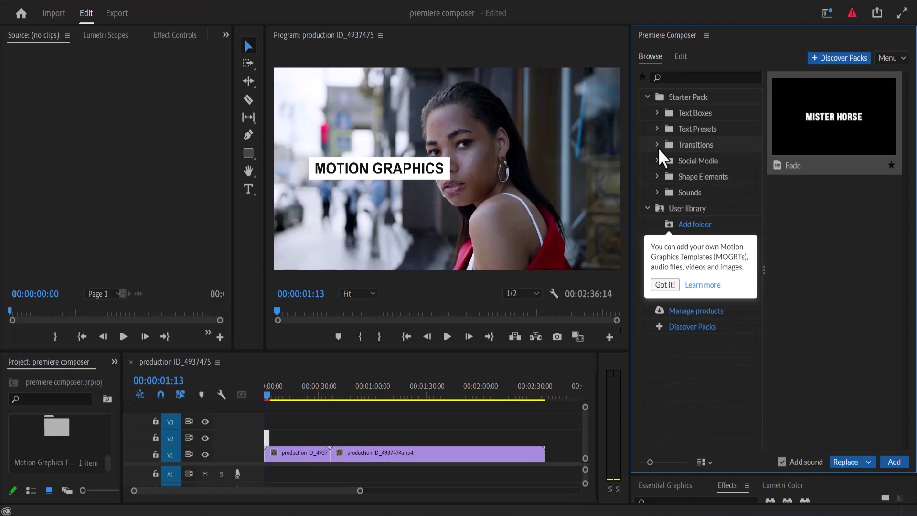
Drop the Pan Bottom transition onto the V1 cut and move the playhead near it.
click(658, 148)
click(693, 165)
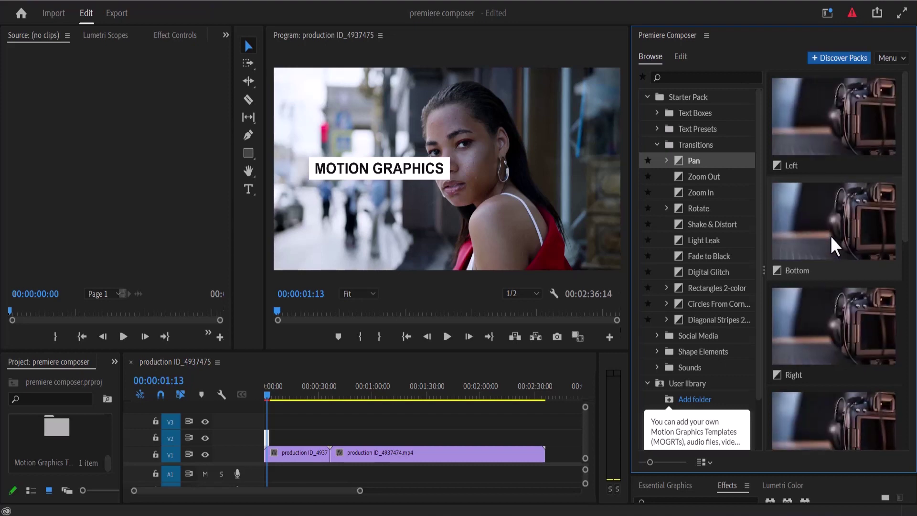
drag(839, 228, 326, 435)
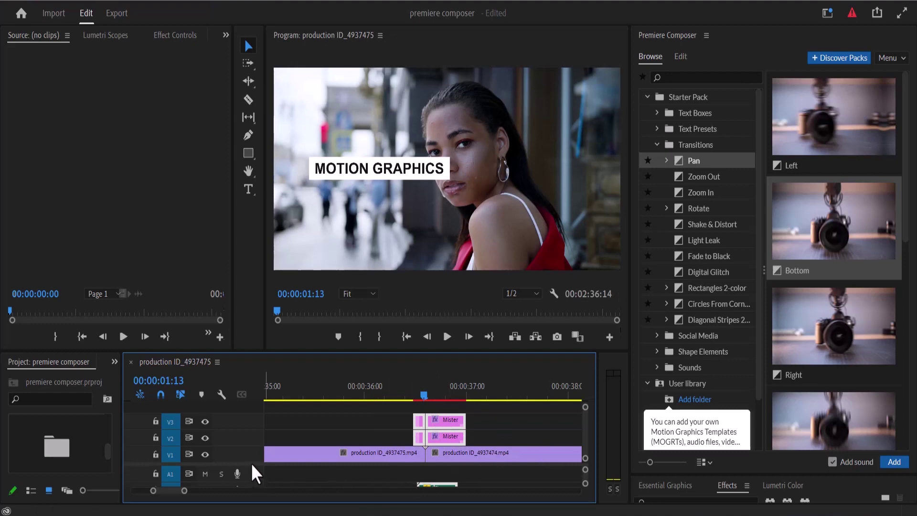
drag(252, 465, 251, 445)
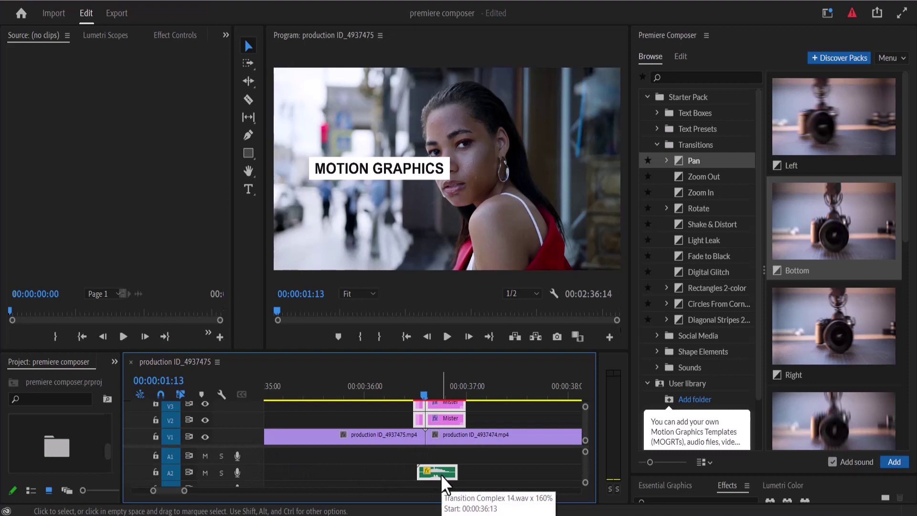
drag(425, 391, 405, 394)
Mark in and out points around the Pan Bottom transition and render previews.
key(i)
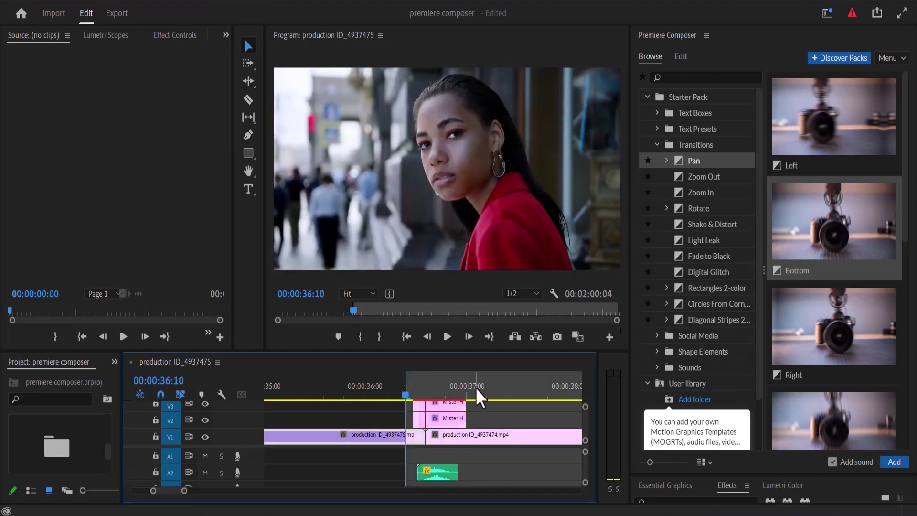
click(482, 386)
key(o)
key(Return)
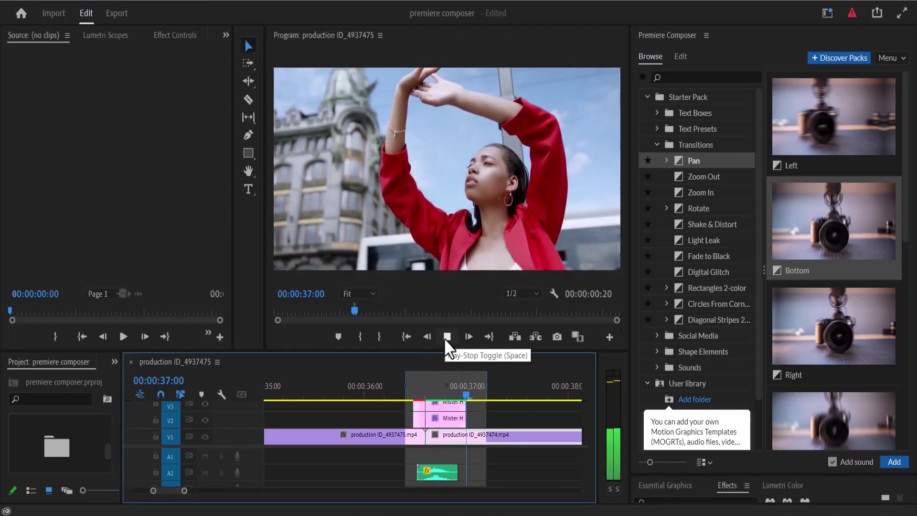
Play the transition from the in point, then add a soundless Pan Right transition later on the second clip.
click(404, 342)
click(446, 337)
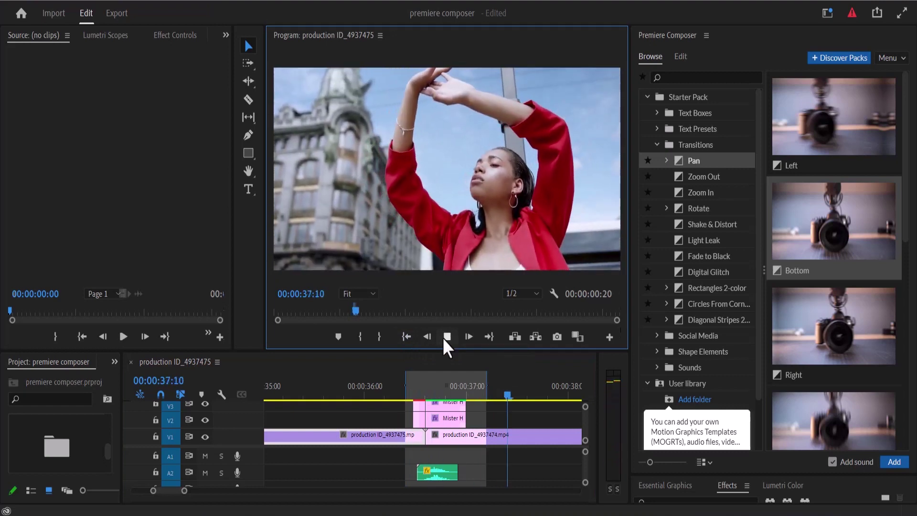
click(446, 337)
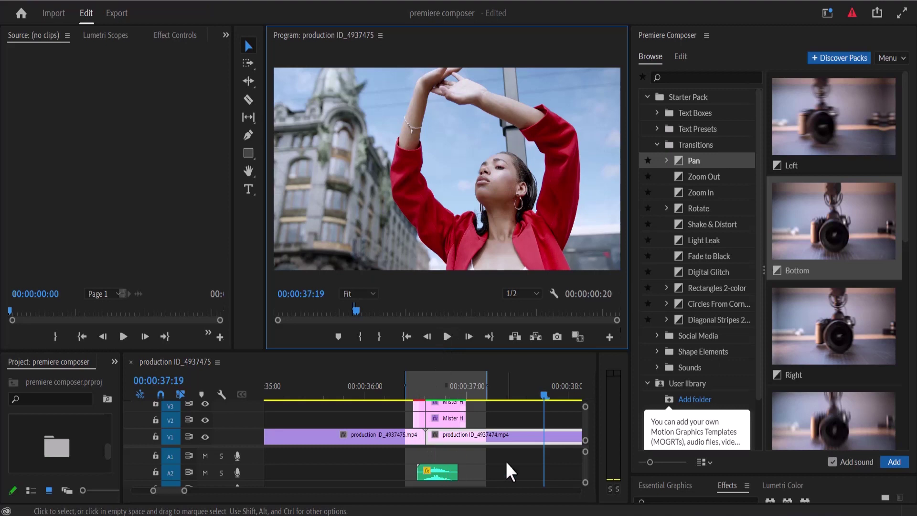
click(832, 462)
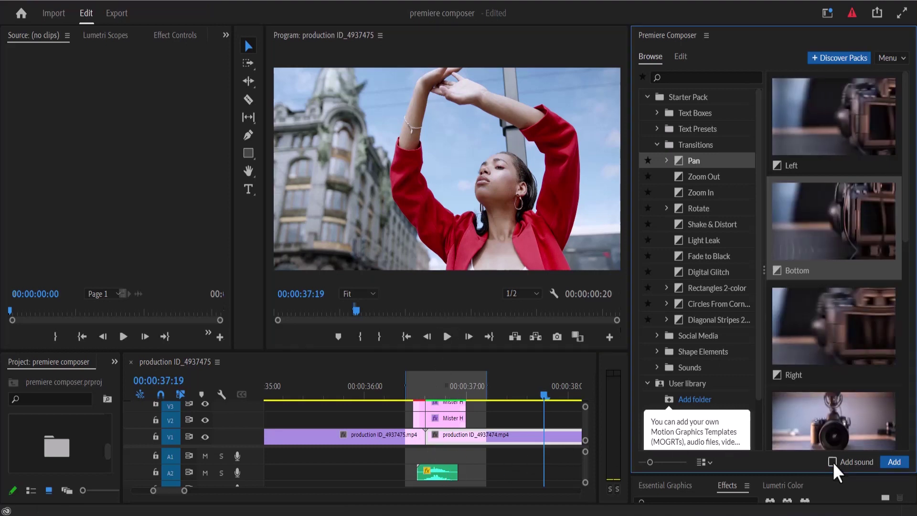
drag(820, 341, 518, 425)
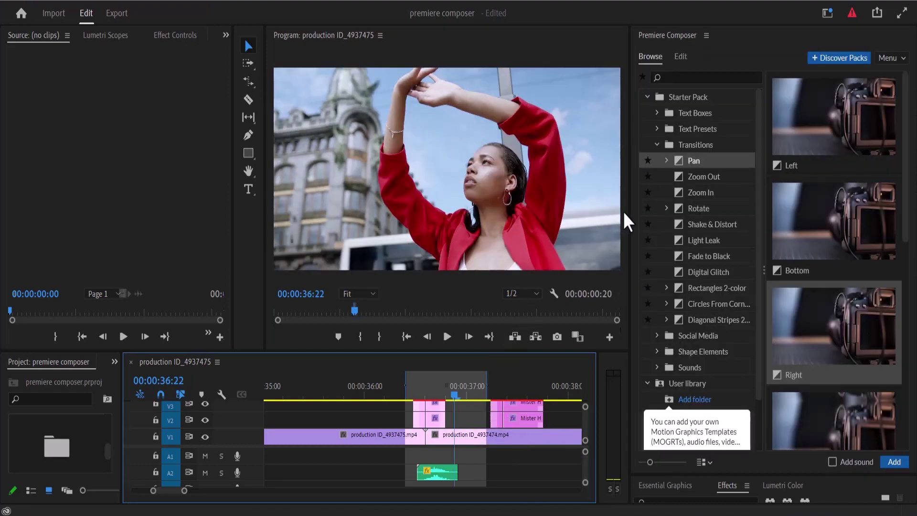
Step through Social Media's Universal, Facebook, Instagram, TikTok and Twitch templates, then collapse it.
click(656, 143)
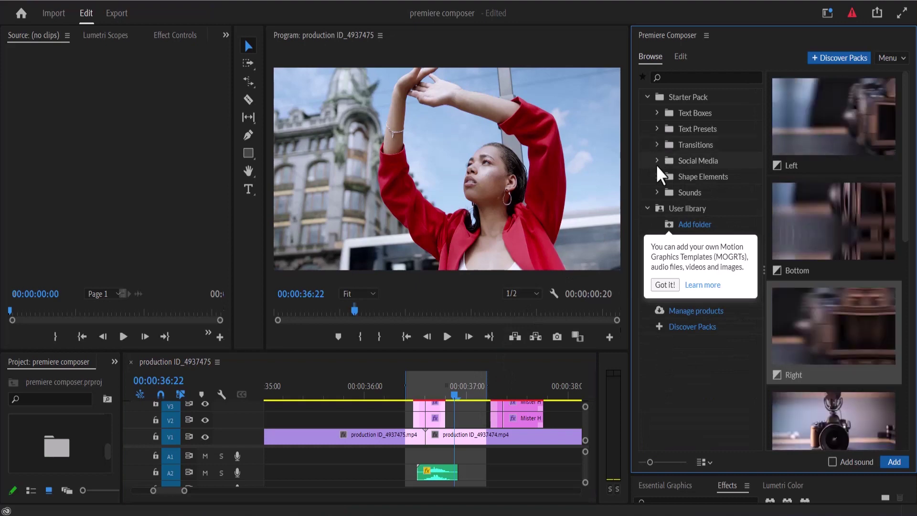
click(656, 161)
click(689, 176)
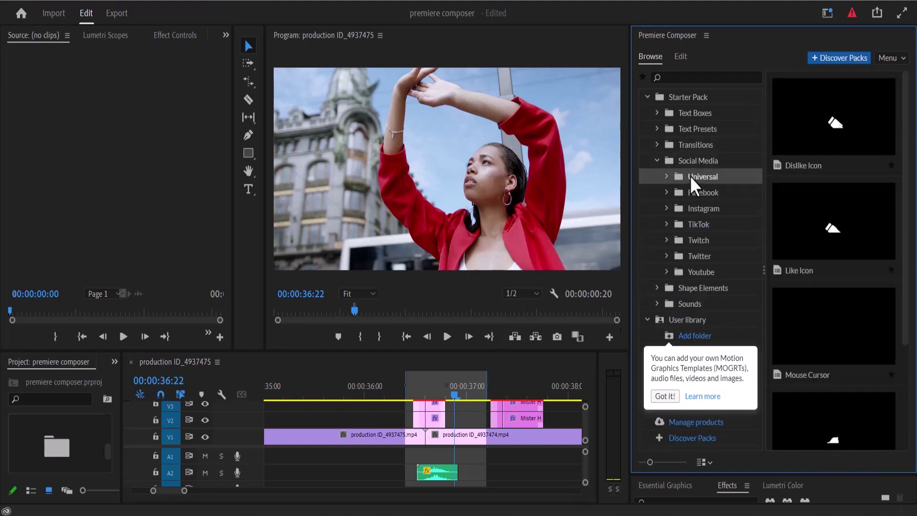
click(697, 194)
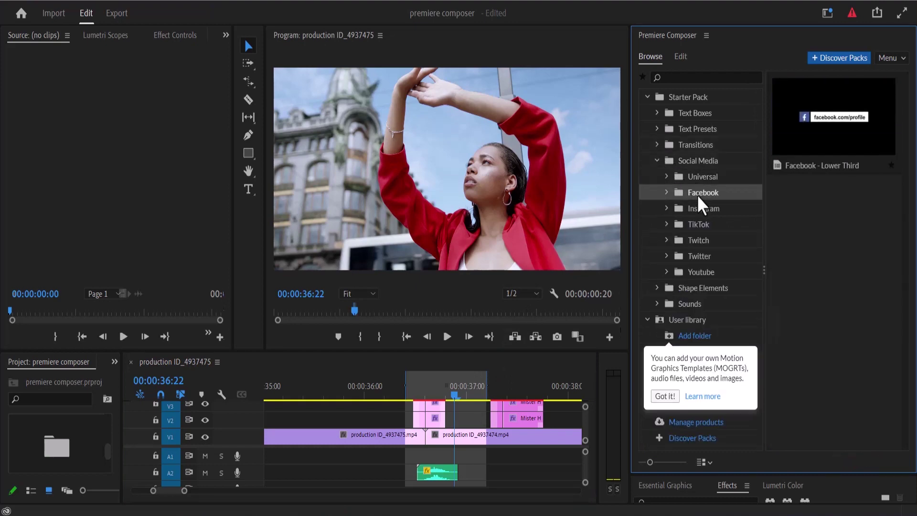
click(700, 209)
click(698, 225)
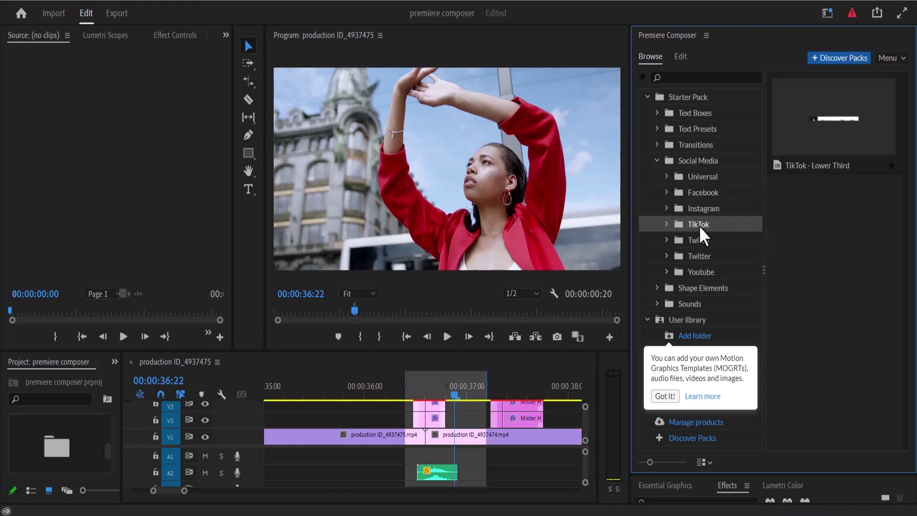
click(695, 239)
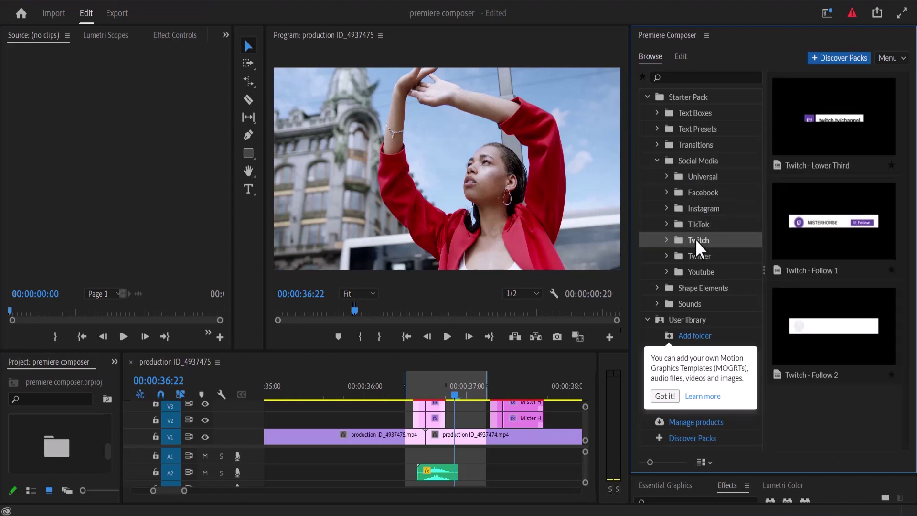
click(656, 161)
Preview the Arrow Custom Path, Arrow Loop, Arrow, circle stroke and Curves 2-Points shape elements.
click(658, 178)
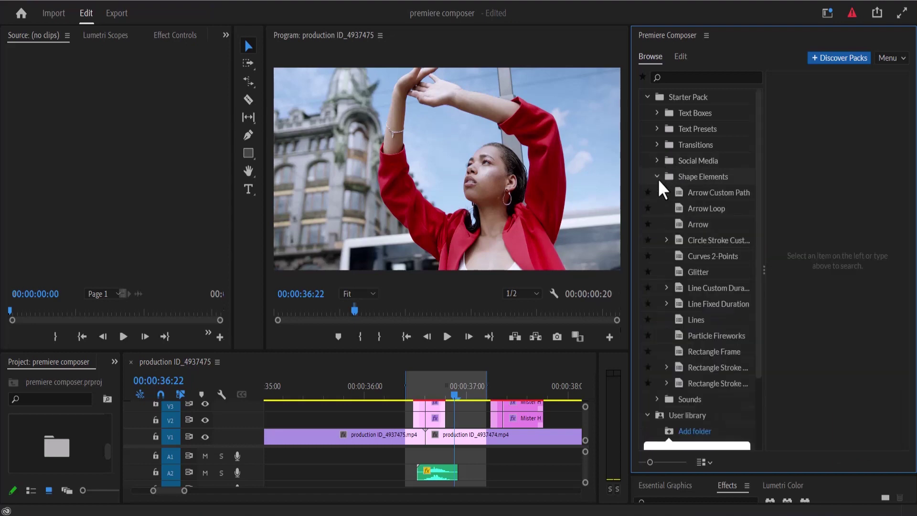
click(692, 193)
click(691, 210)
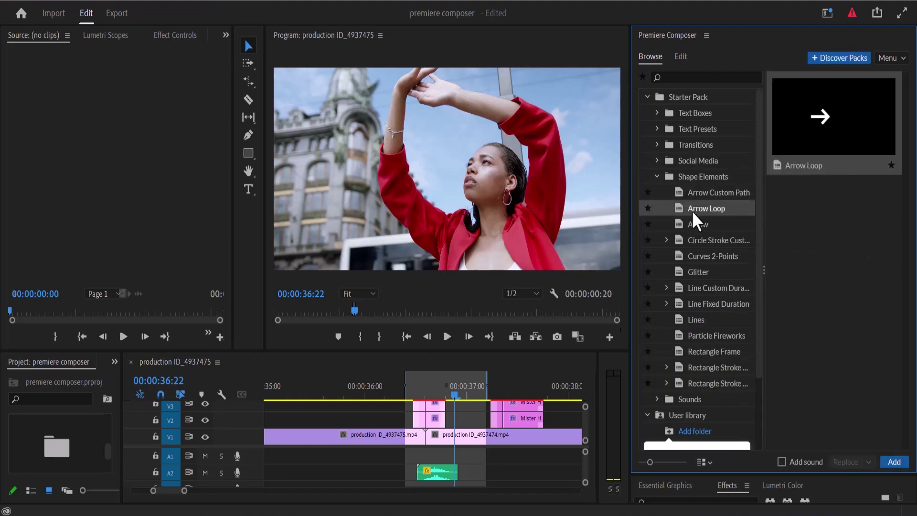
click(692, 224)
click(698, 238)
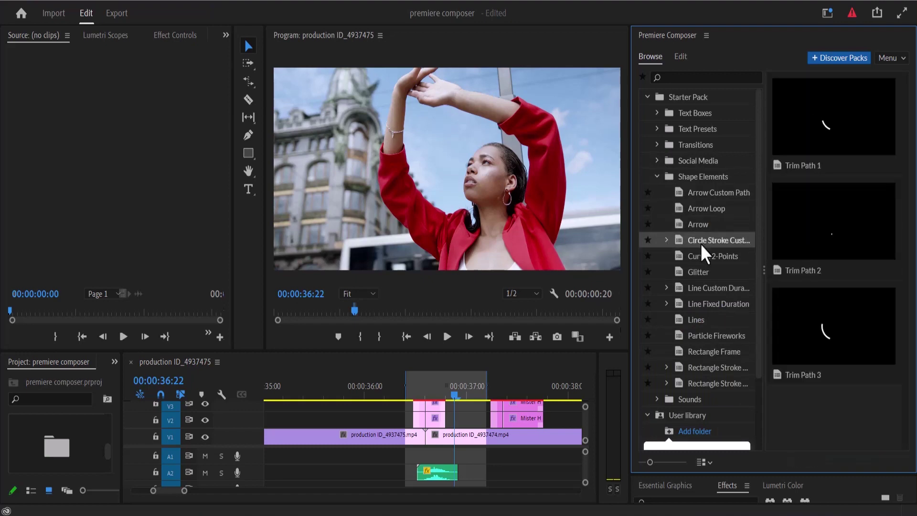
click(701, 259)
click(657, 178)
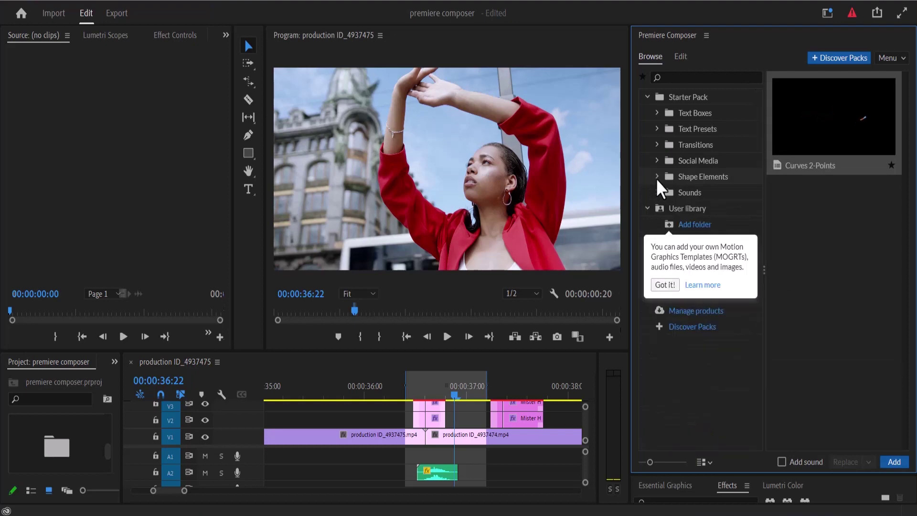
Expand and collapse Sounds, then collapse the User library.
click(658, 191)
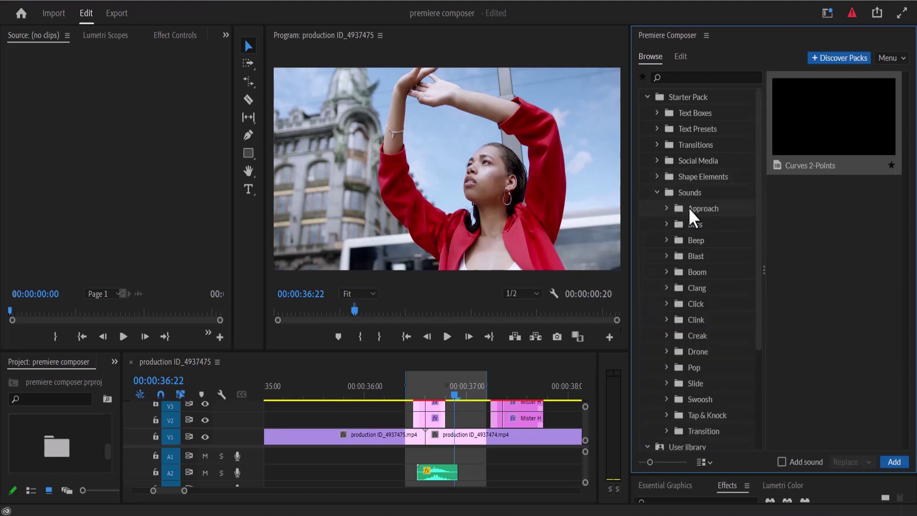
click(655, 193)
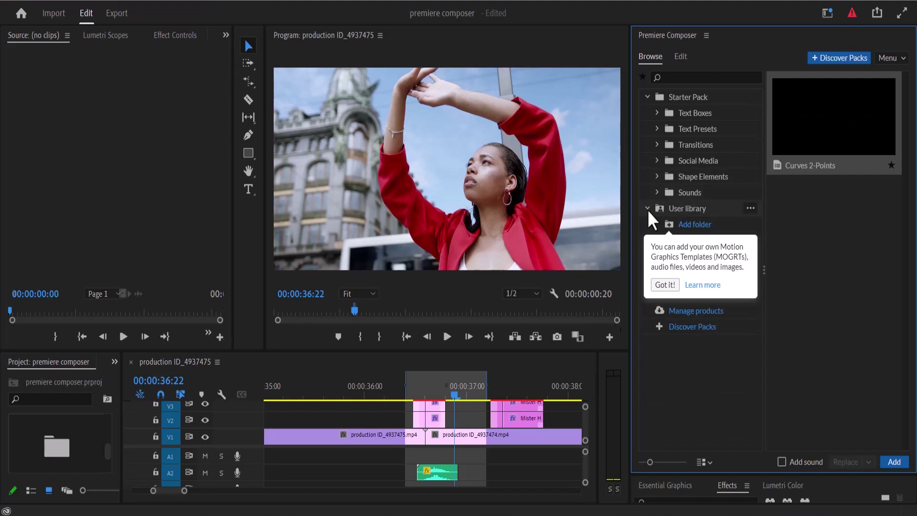
click(647, 209)
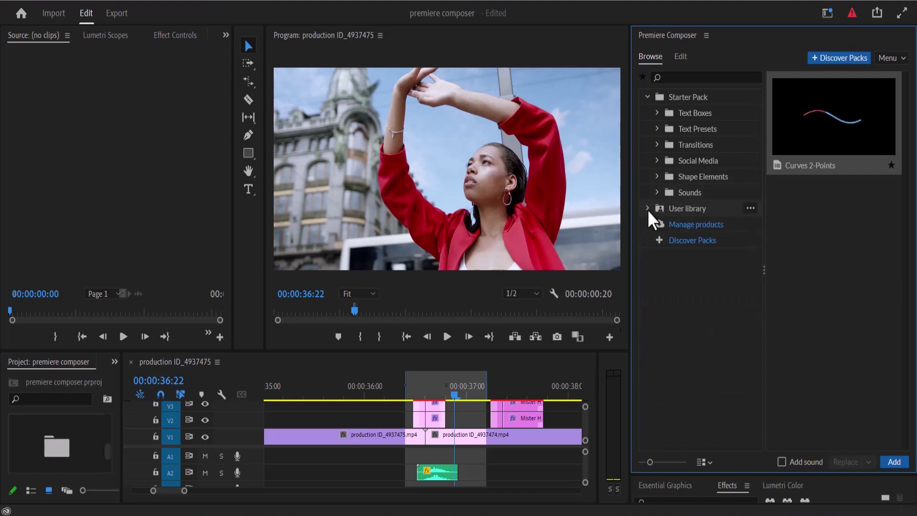